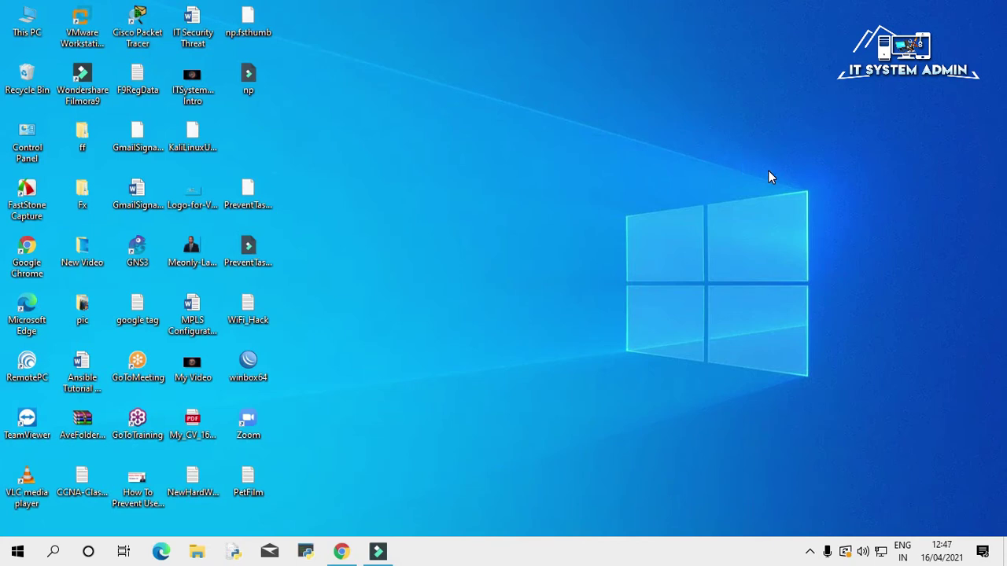
Step: Open a File Explorer window, minimise it, and view the taskbar thumbnail previews of the running programs
{"action": "key", "text": "super+e"}
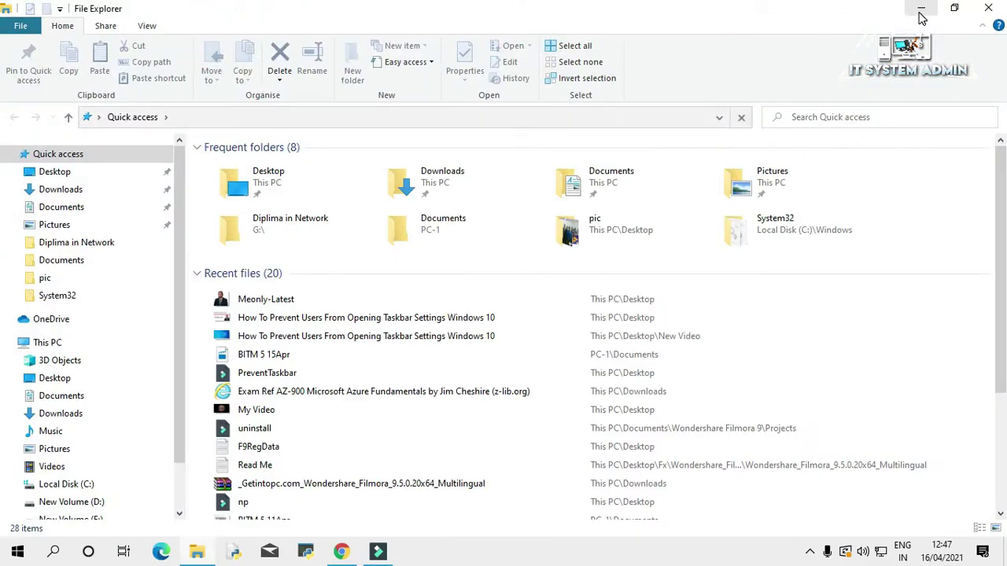
{"action": "left_click", "coordinate": [921, 11]}
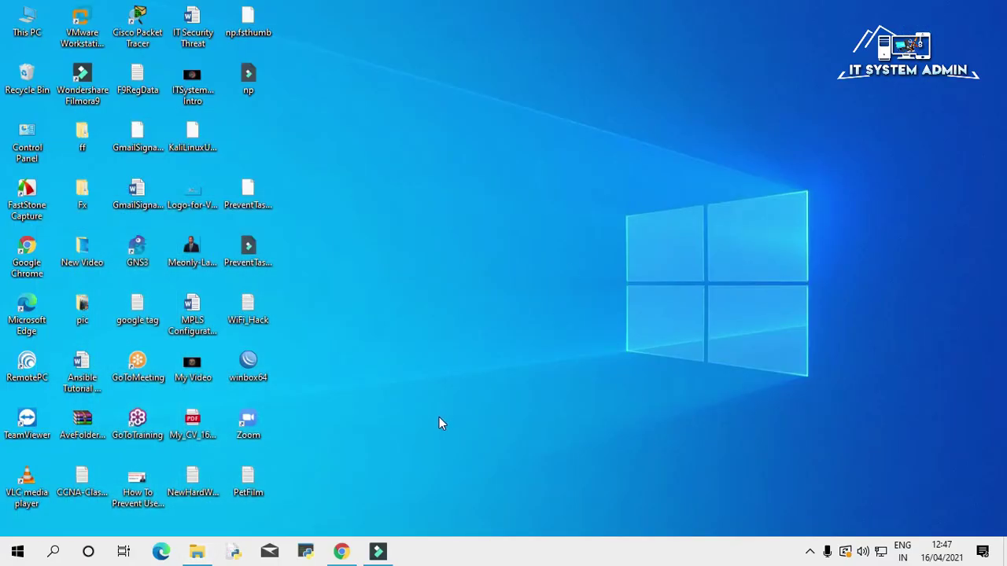
{"action": "mouse_move", "coordinate": [380, 553]}
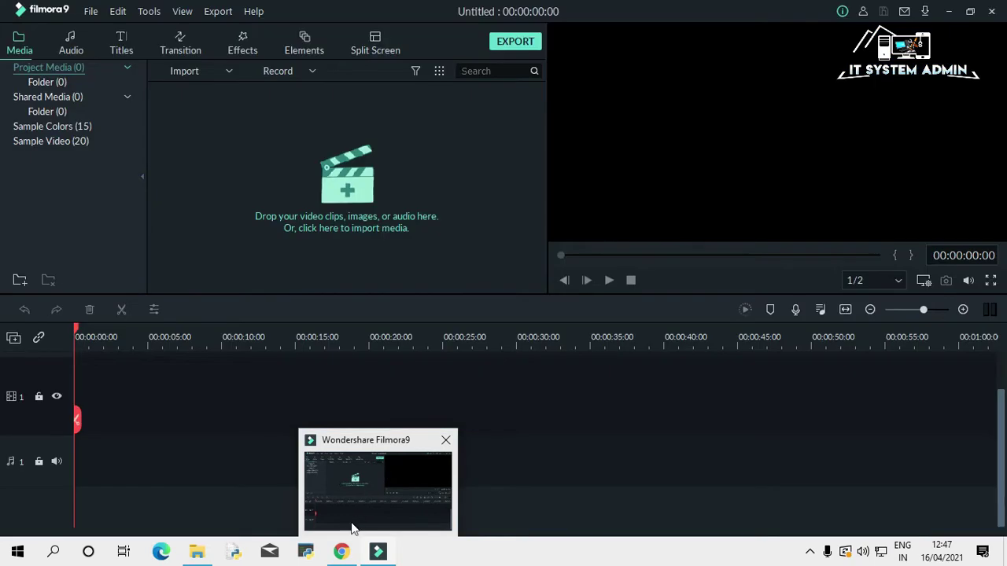
{"action": "mouse_move", "coordinate": [338, 555]}
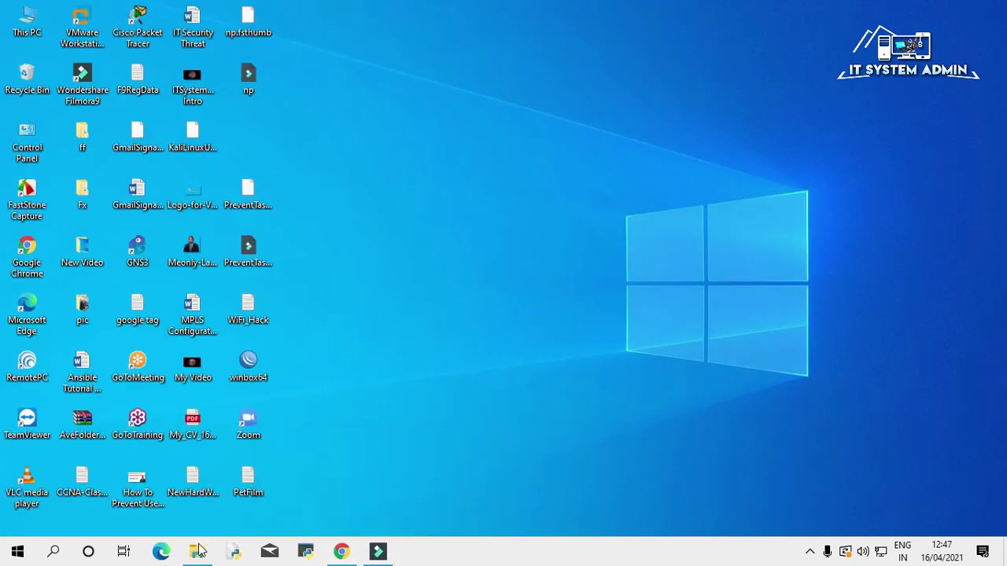
{"action": "mouse_move", "coordinate": [200, 556]}
Step: Search Windows for "this" and open the properties of This PC
{"action": "left_click", "coordinate": [54, 553]}
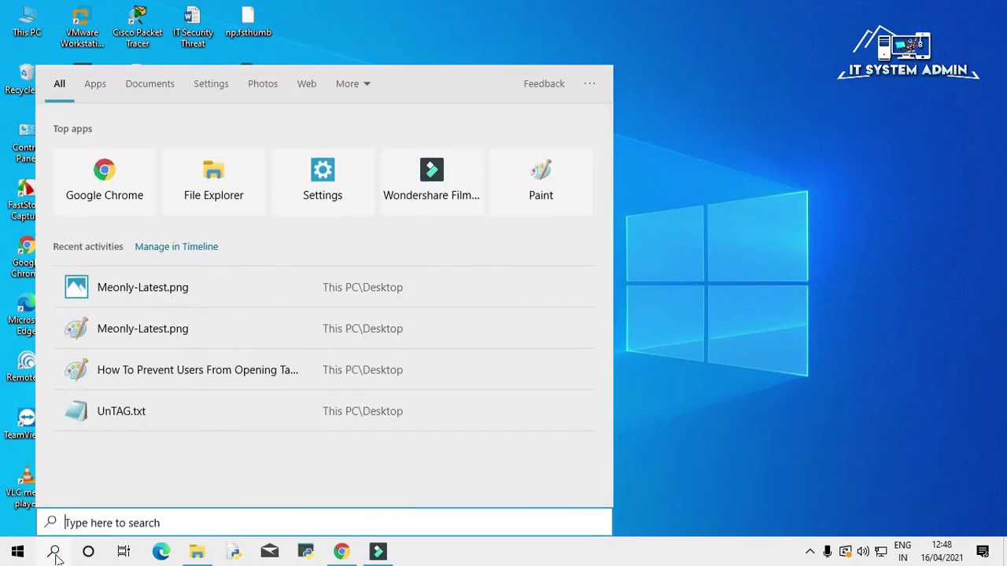
{"action": "type", "text": "th"}
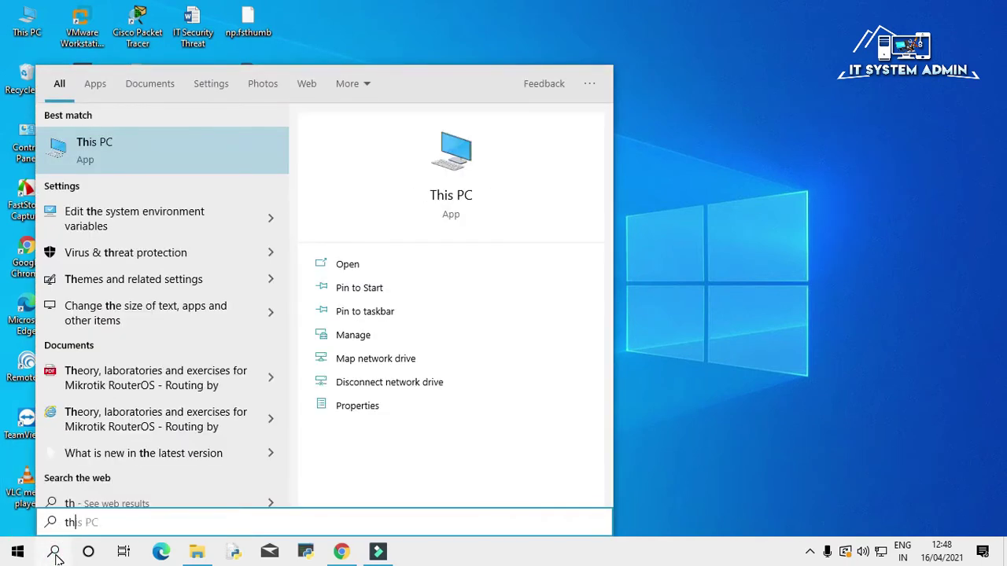
{"action": "type", "text": "is"}
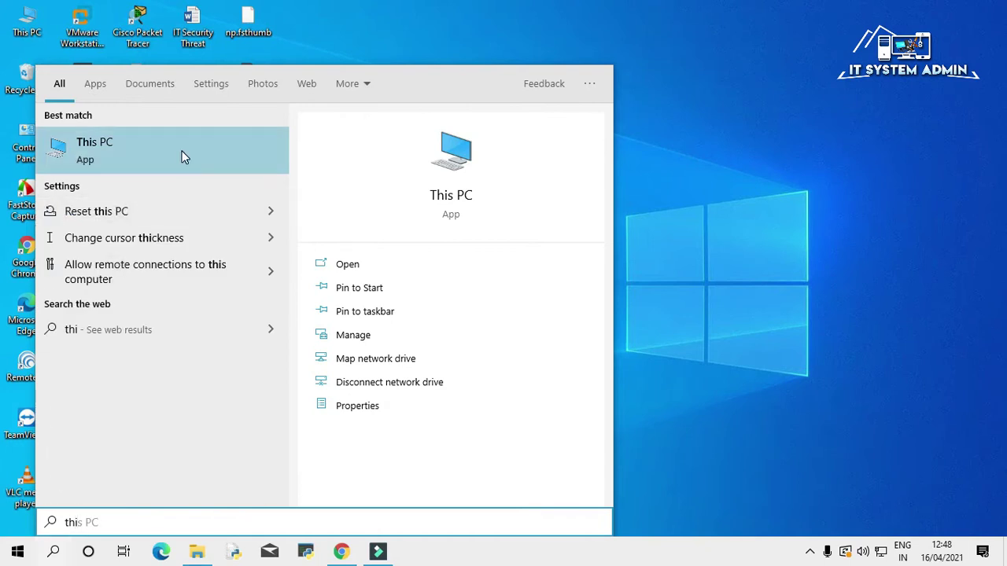
{"action": "right_click", "coordinate": [182, 157]}
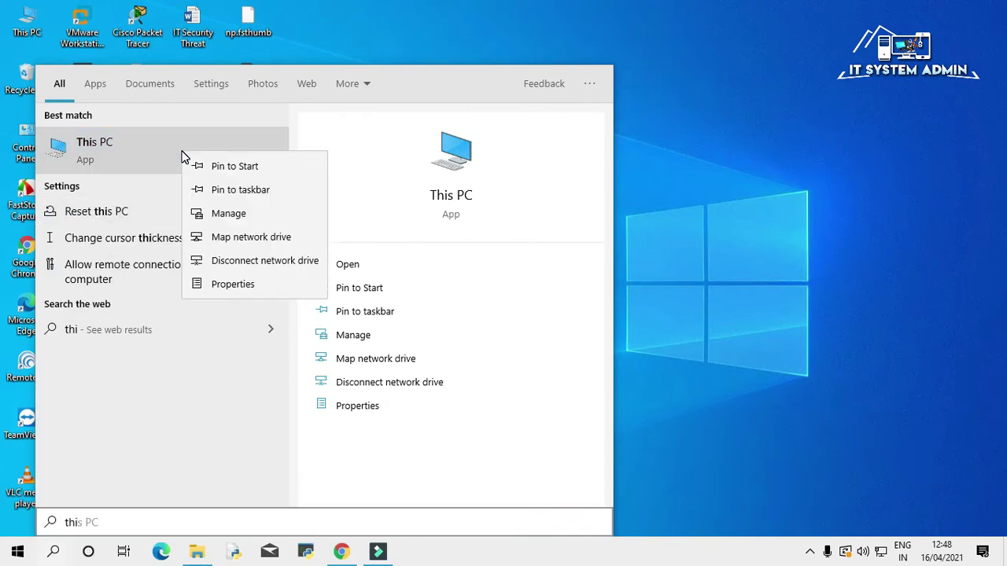
{"action": "left_click", "coordinate": [245, 287]}
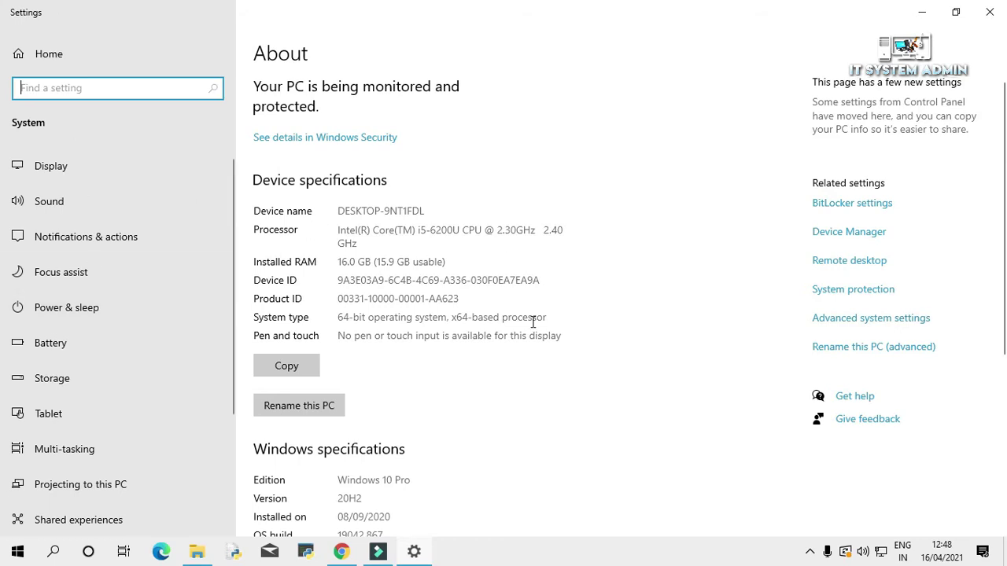
Step: Turn off Enable Peek in the Performance visual effects of the advanced system settings, apply it and close the settings windows
{"action": "left_click", "coordinate": [848, 321]}
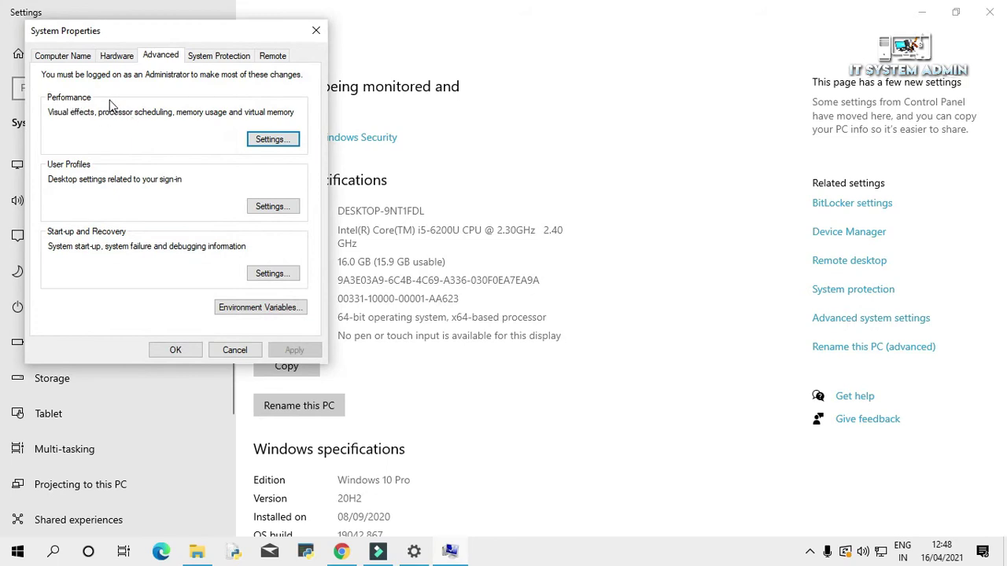
{"action": "left_click", "coordinate": [274, 141]}
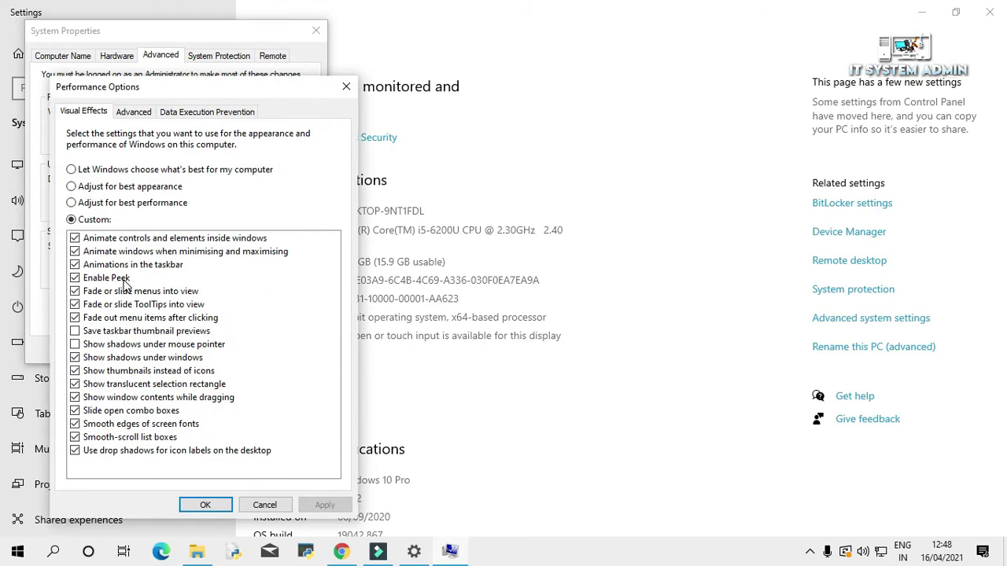
{"action": "left_click", "coordinate": [78, 281]}
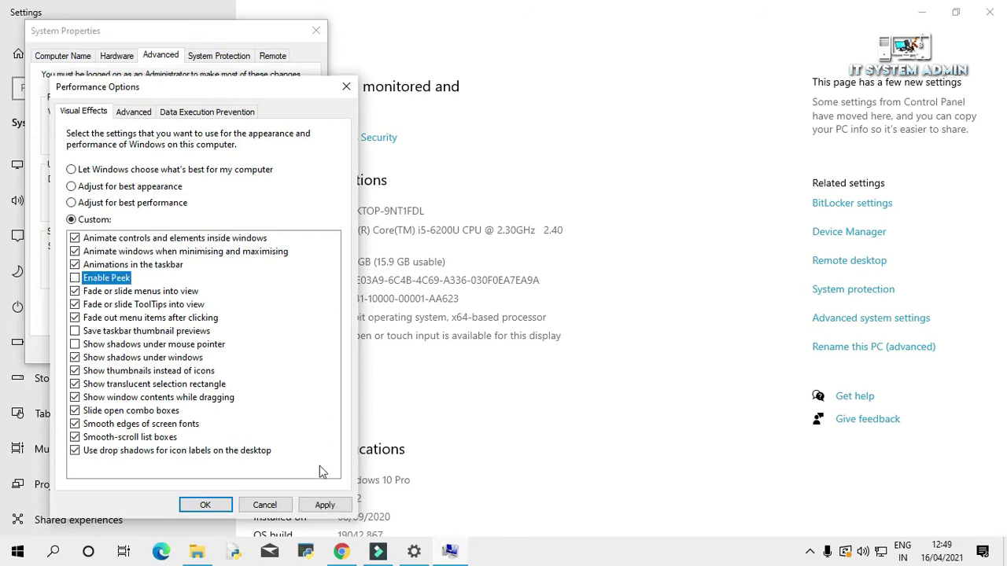
{"action": "left_click", "coordinate": [325, 506]}
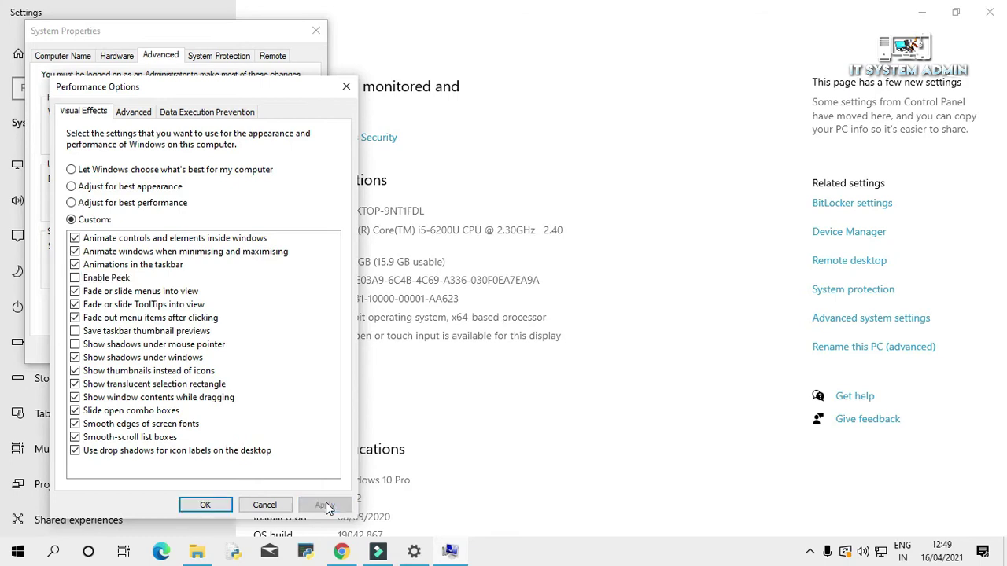
{"action": "left_click", "coordinate": [206, 505]}
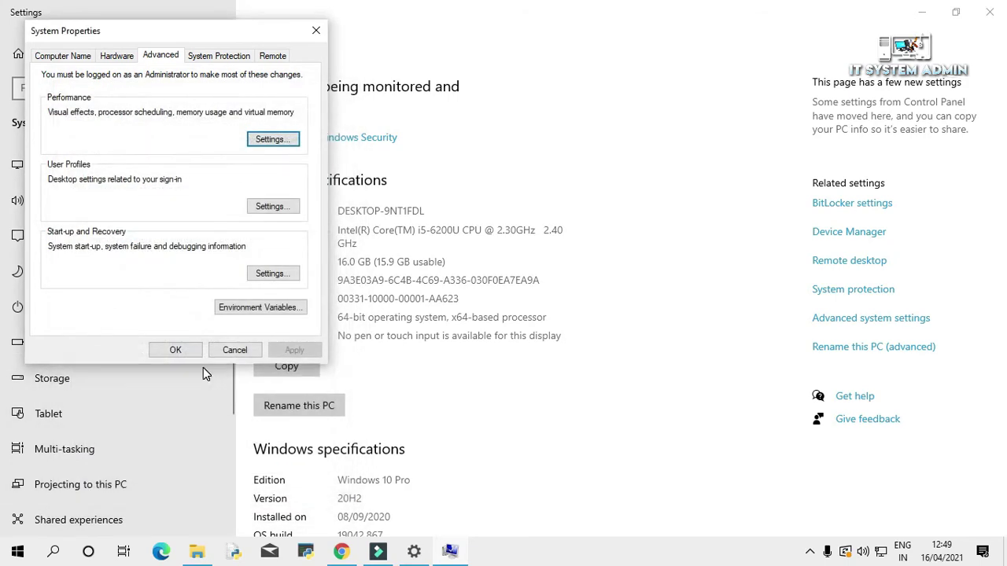
{"action": "left_click", "coordinate": [187, 354]}
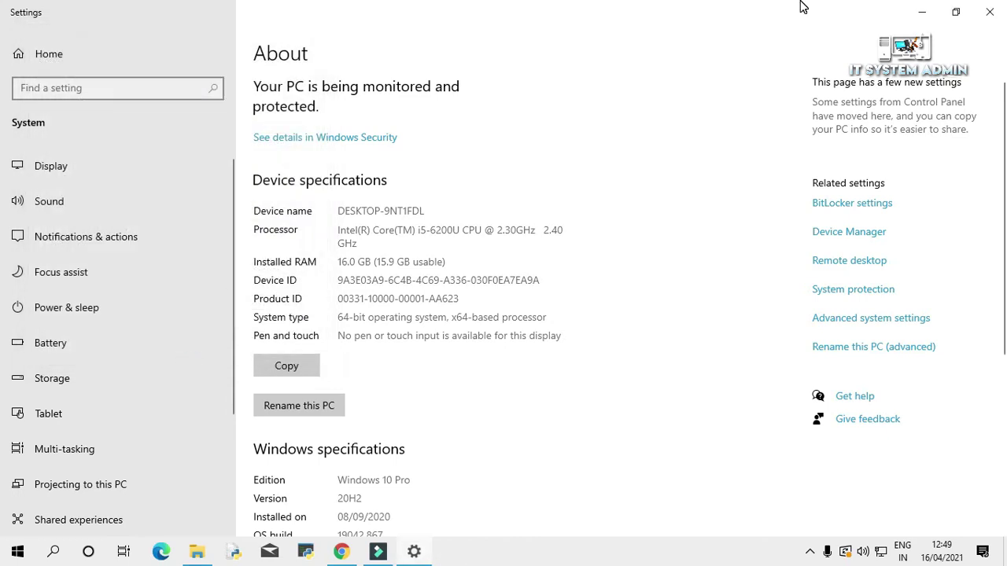
{"action": "left_click", "coordinate": [989, 12]}
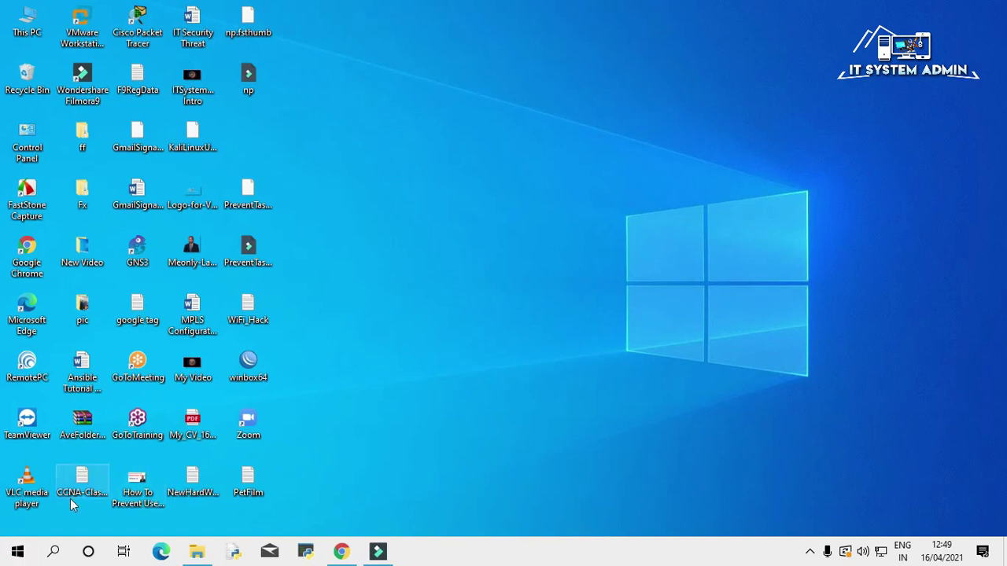
Step: Open the computer's power options
{"action": "left_click", "coordinate": [17, 553]}
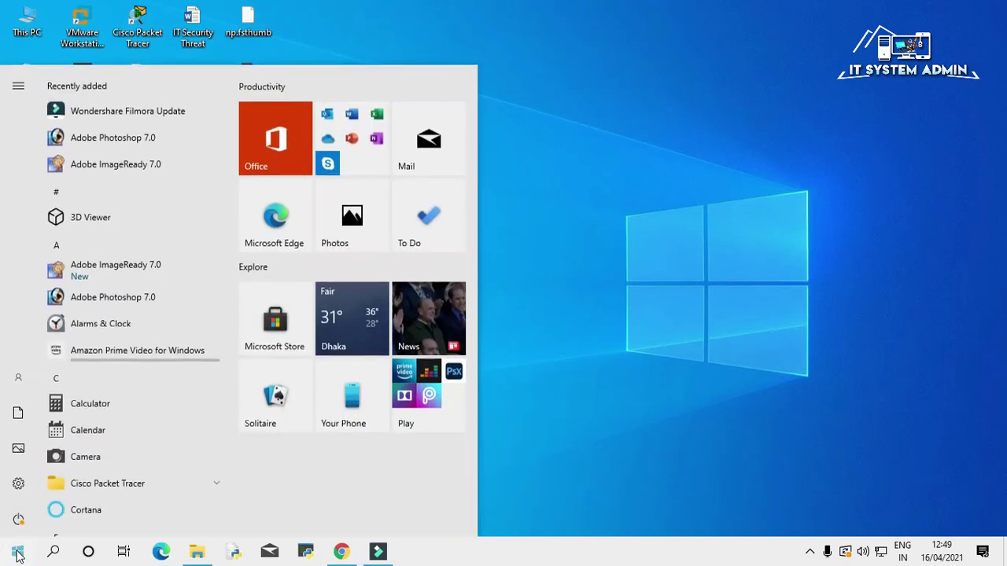
{"action": "left_click", "coordinate": [19, 521]}
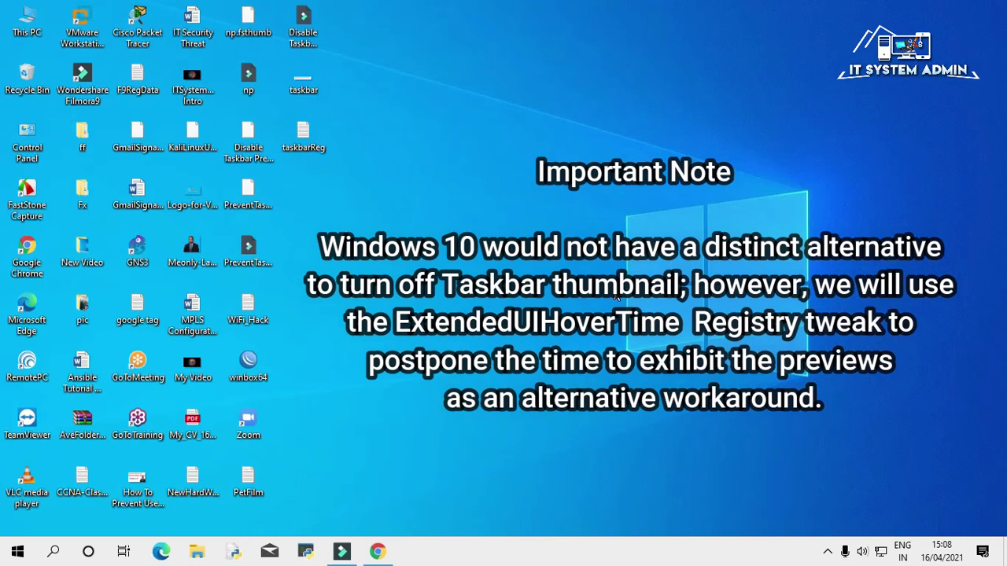
Step: Search Windows for "reg" and run Registry Editor as administrator
{"action": "left_click", "coordinate": [54, 552]}
{"action": "type", "text": "reg"}
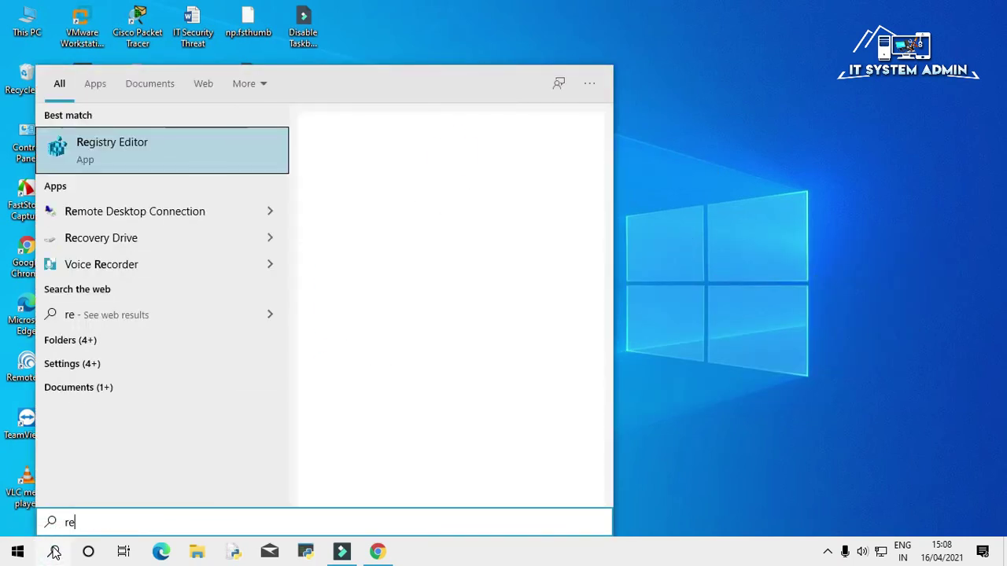
{"action": "right_click", "coordinate": [163, 158]}
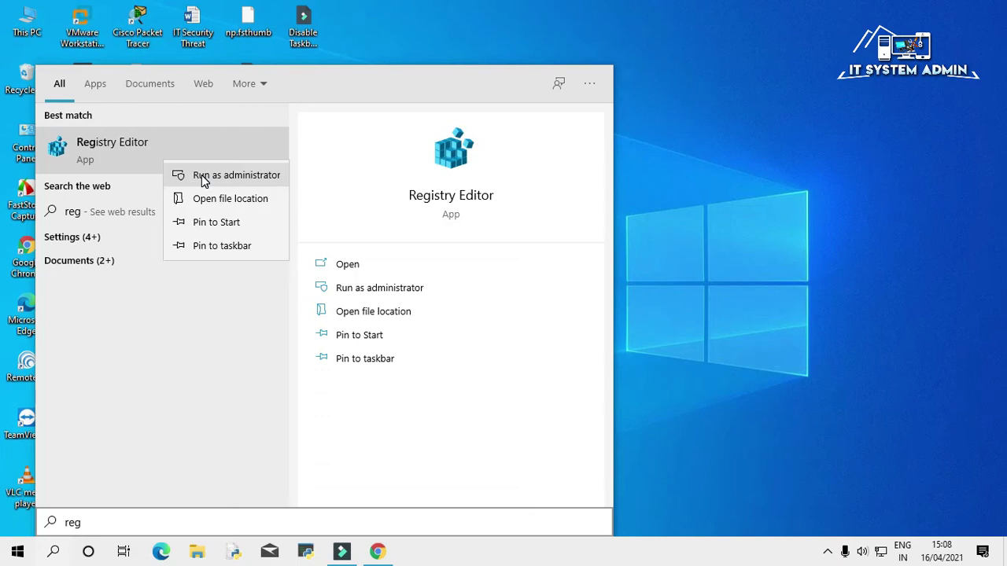
{"action": "left_click", "coordinate": [223, 176]}
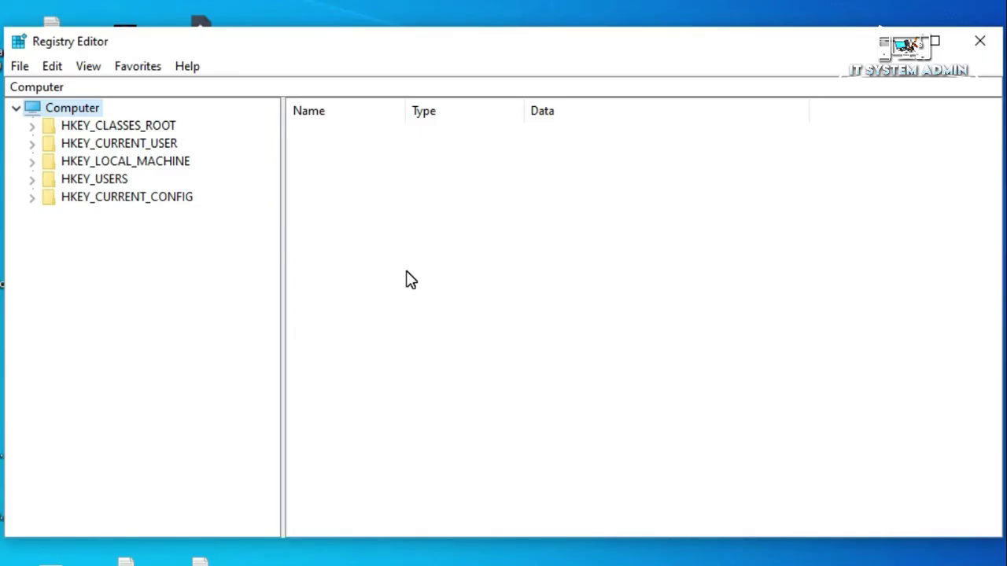
Step: Expand the registry path HKEY_CURRENT_USER\SOFTWARE\Microsoft
{"action": "left_click", "coordinate": [150, 149]}
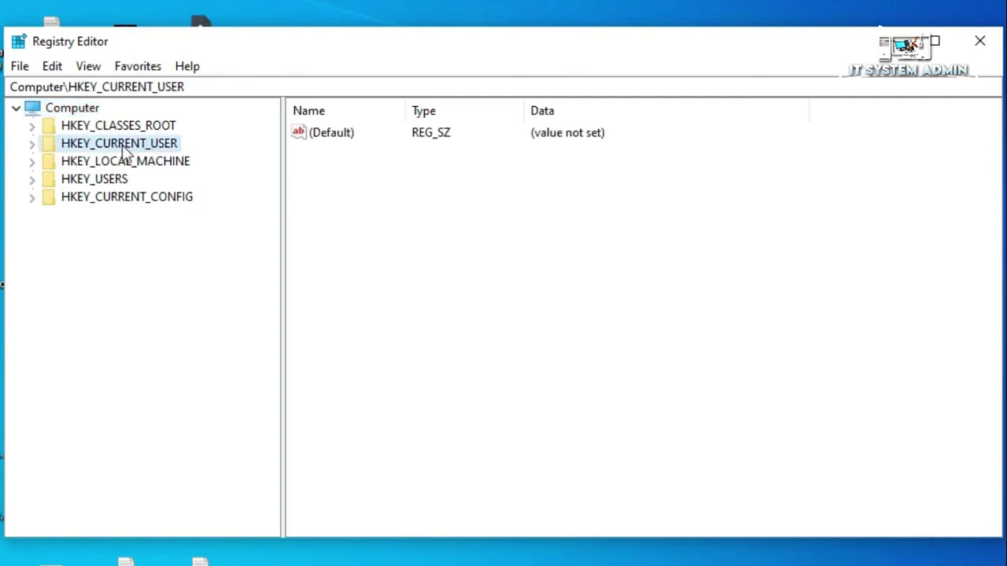
{"action": "left_click", "coordinate": [31, 150]}
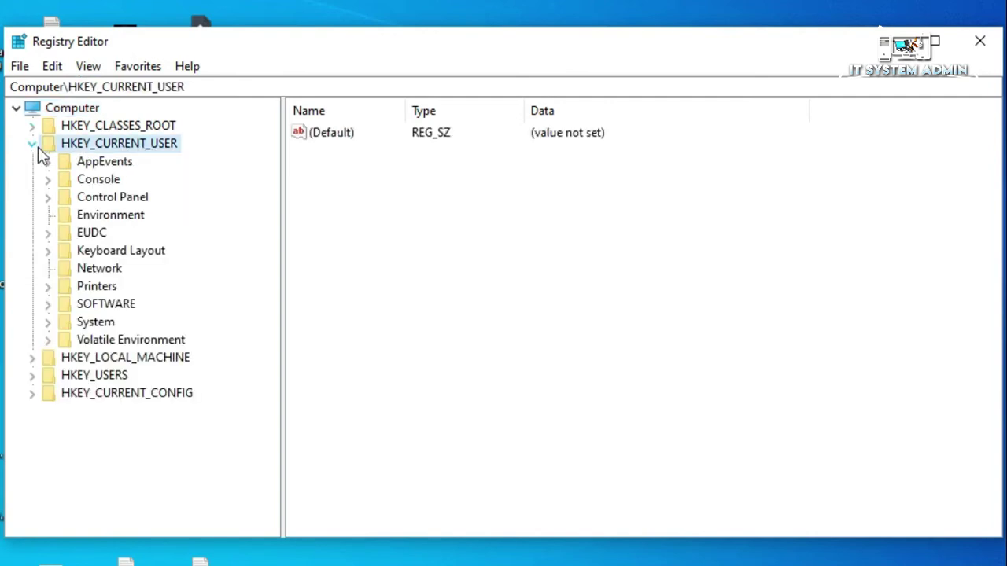
{"action": "left_click", "coordinate": [81, 308]}
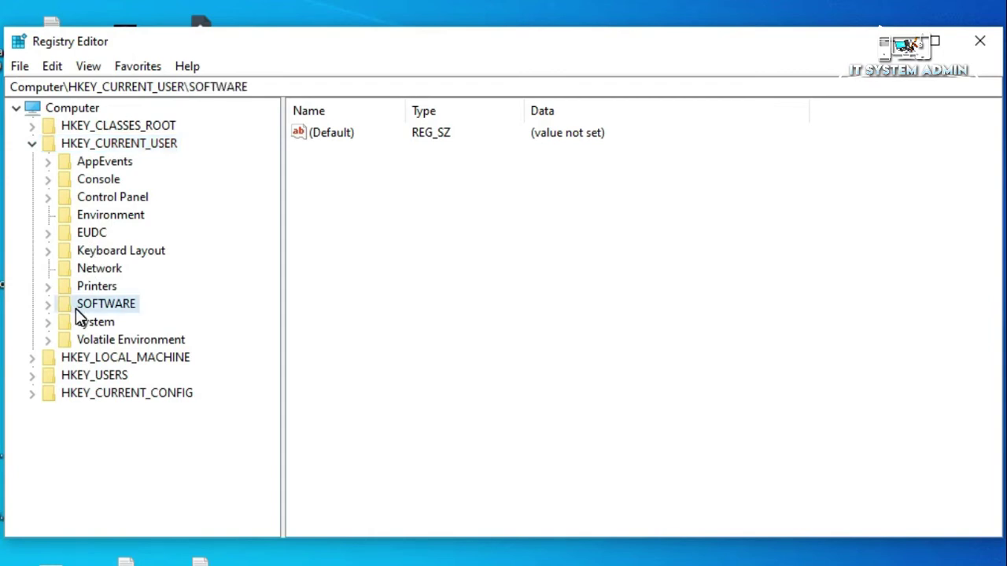
{"action": "left_click", "coordinate": [49, 306]}
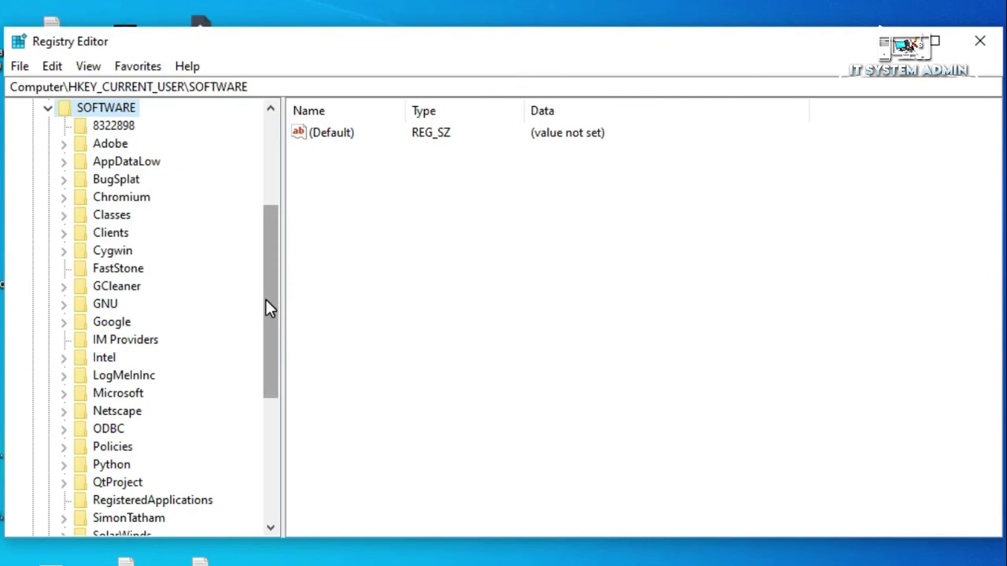
{"action": "left_click_drag", "start_coordinate": [266, 299], "coordinate": [264, 306]}
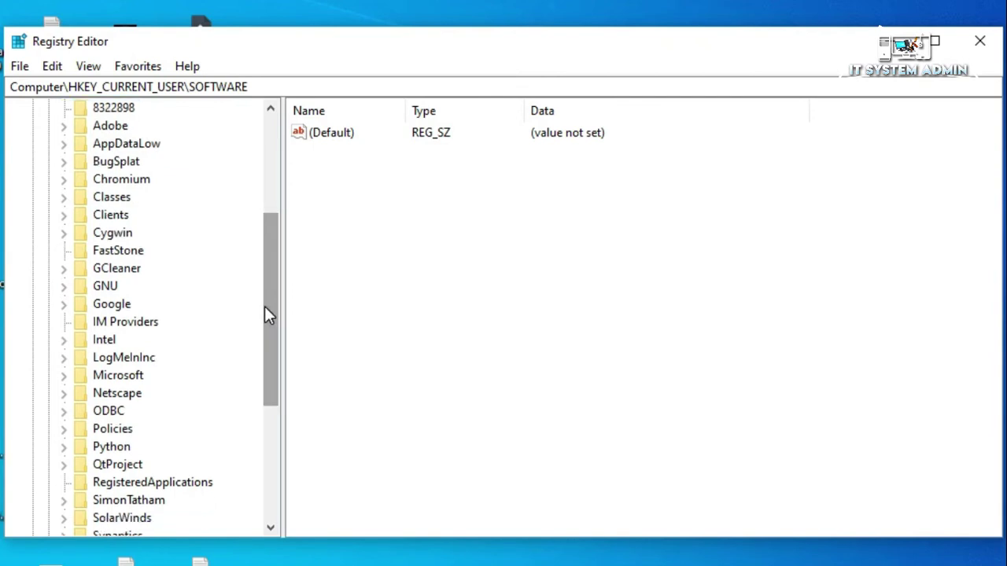
{"action": "left_click", "coordinate": [126, 377]}
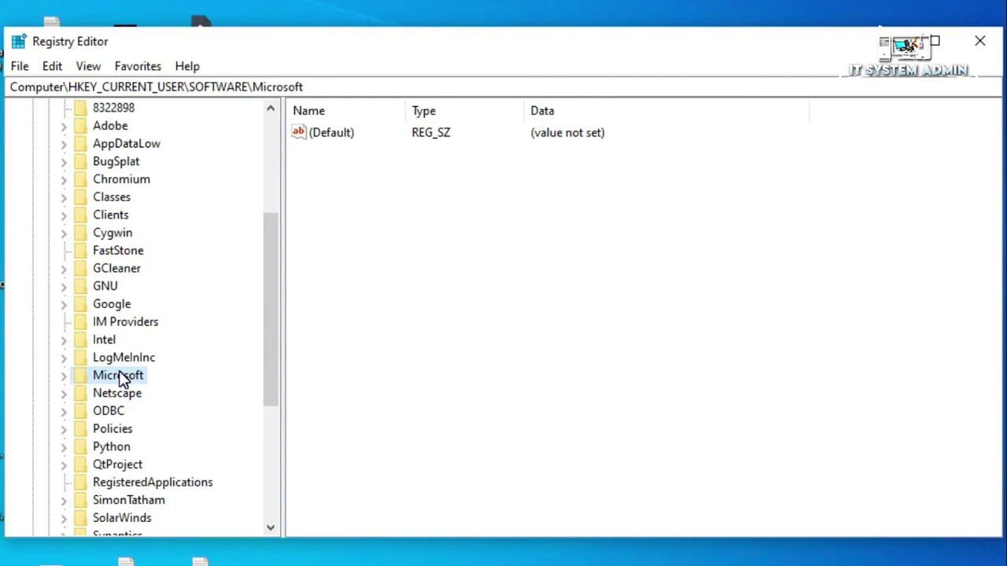
{"action": "left_click", "coordinate": [65, 377]}
Step: Select and expand the Windows\CurrentVersion\Explorer key under the Microsoft registry key
{"action": "left_click_drag", "start_coordinate": [272, 221], "coordinate": [317, 392]}
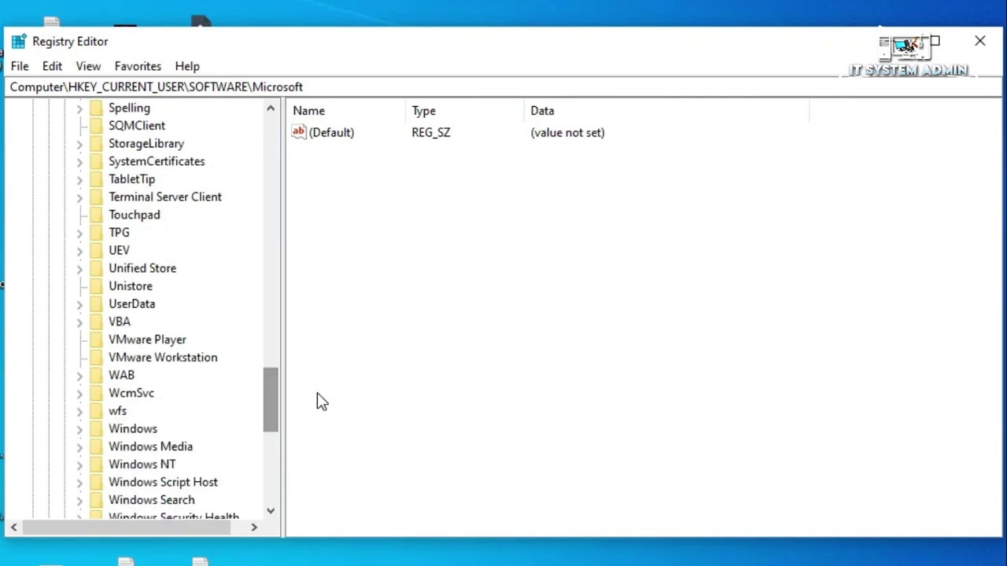
{"action": "left_click", "coordinate": [139, 431]}
{"action": "left_click", "coordinate": [80, 428]}
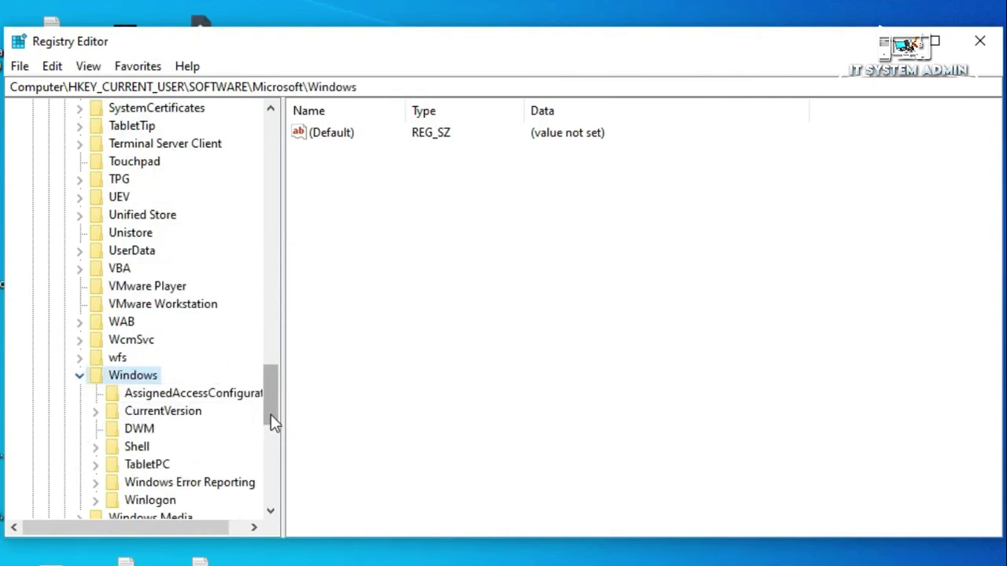
{"action": "left_click_drag", "start_coordinate": [271, 415], "coordinate": [276, 433]}
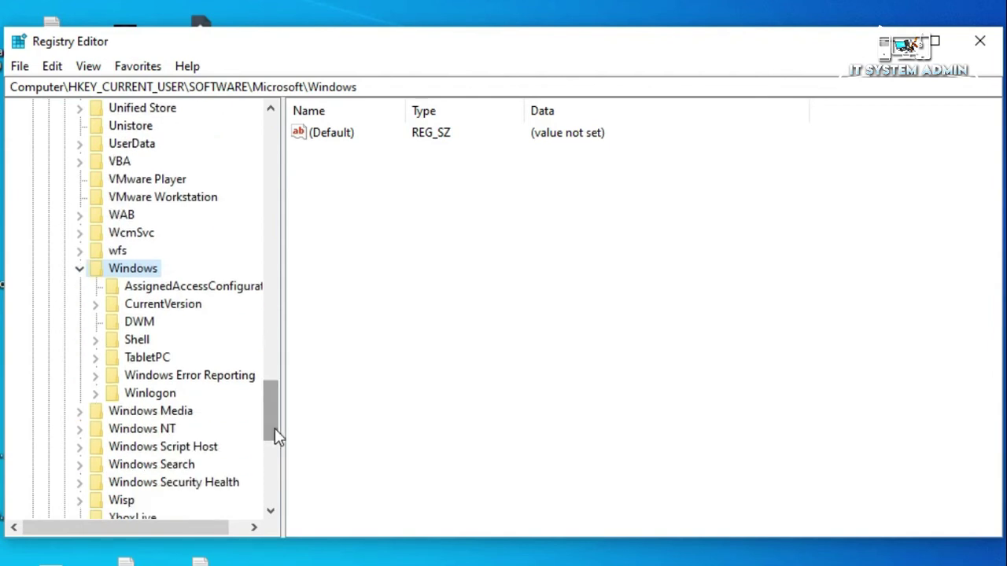
{"action": "left_click", "coordinate": [165, 305]}
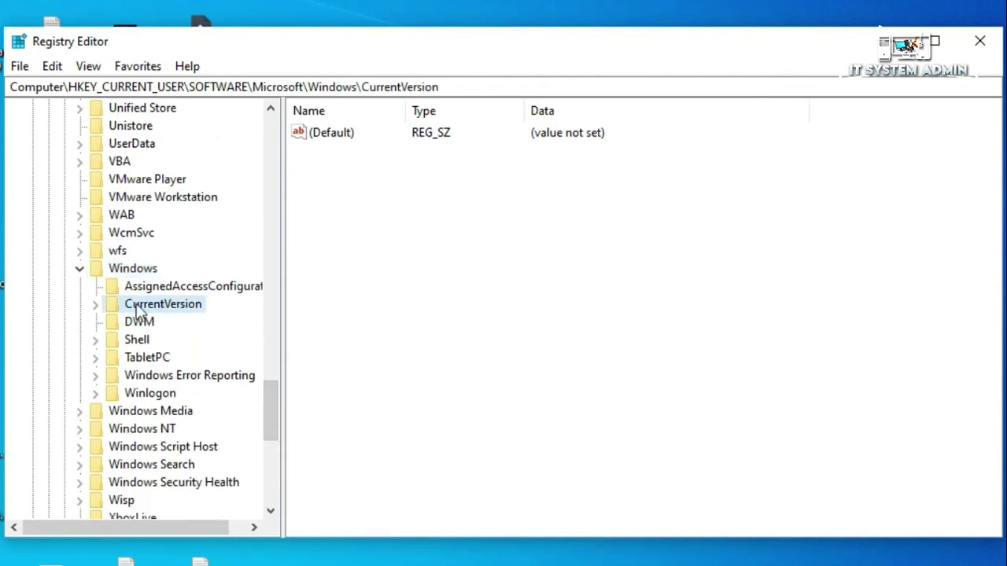
{"action": "left_click", "coordinate": [97, 306]}
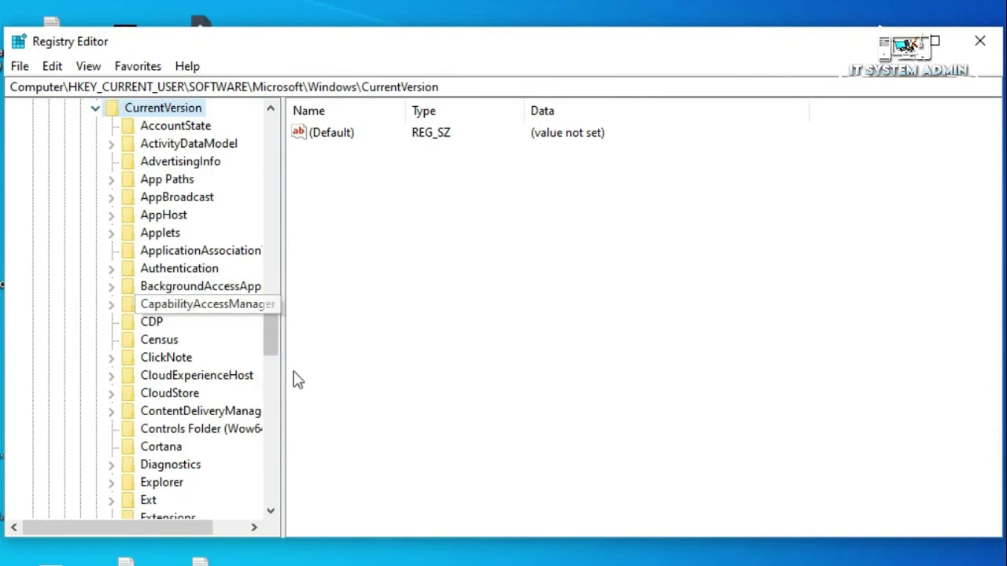
{"action": "left_click_drag", "start_coordinate": [271, 338], "coordinate": [272, 358]}
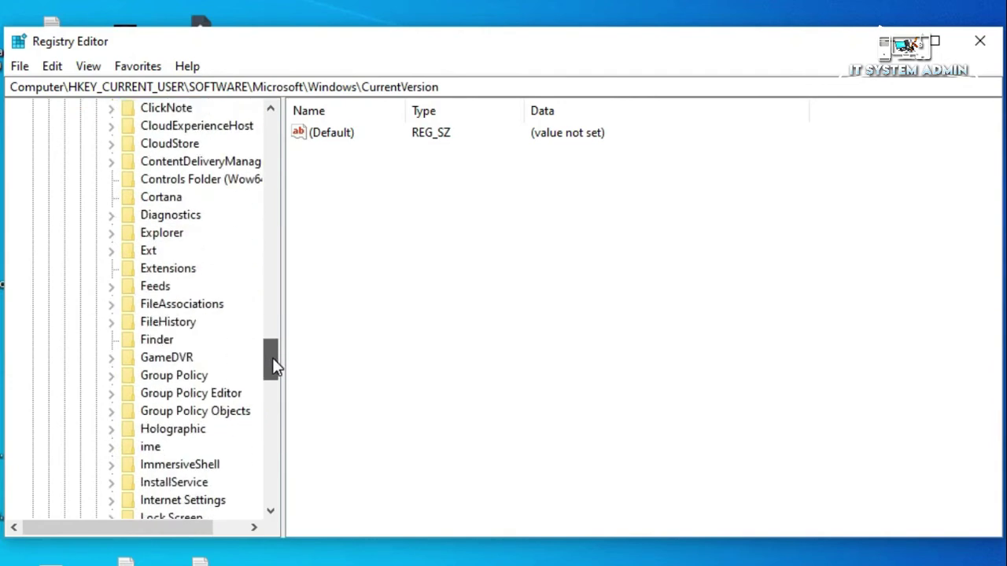
{"action": "left_click", "coordinate": [177, 241]}
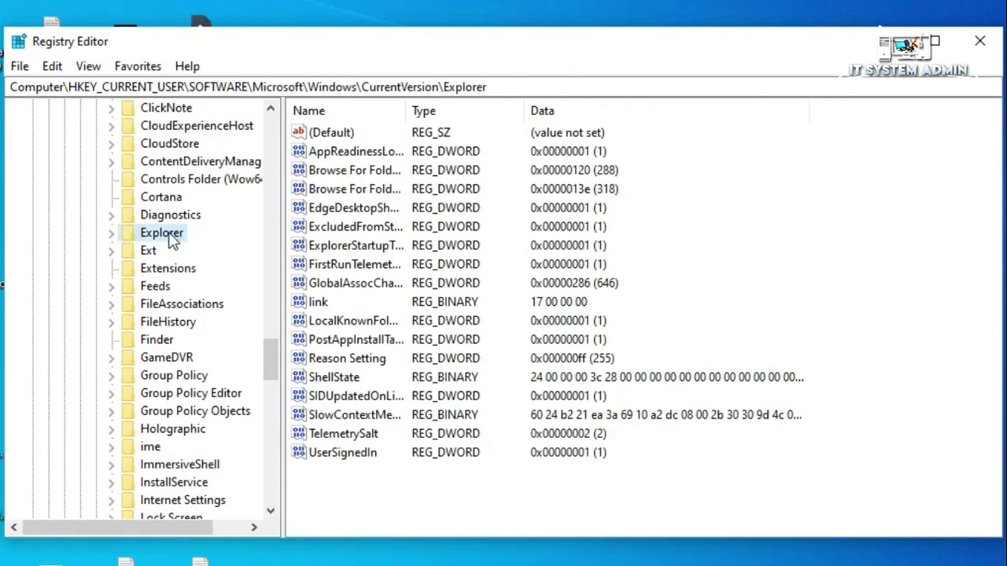
{"action": "left_click", "coordinate": [110, 235]}
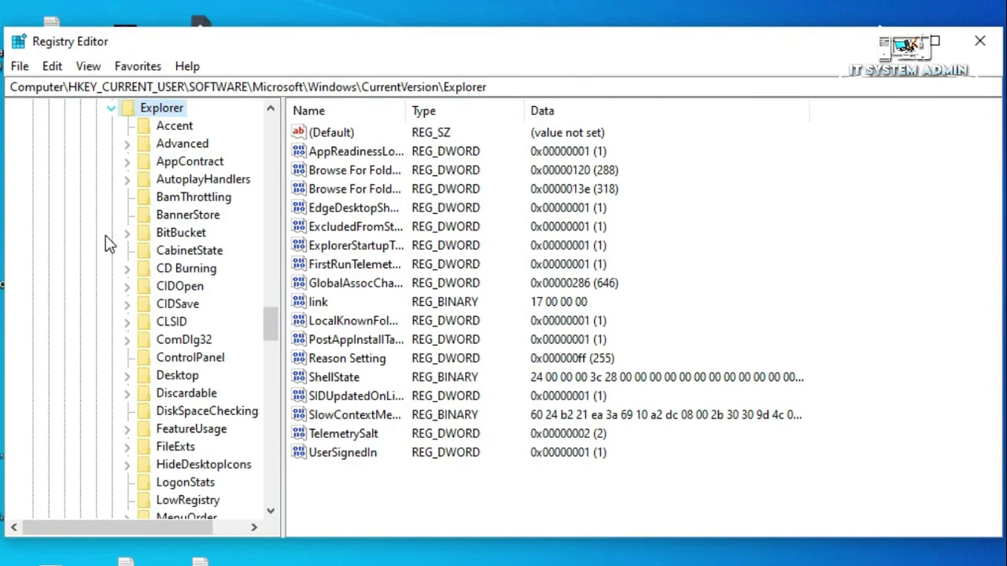
Step: Create a DWORD (32-bit) value named ExtendedUIHoverTime in the Advanced key under Explorer
{"action": "left_click", "coordinate": [197, 146]}
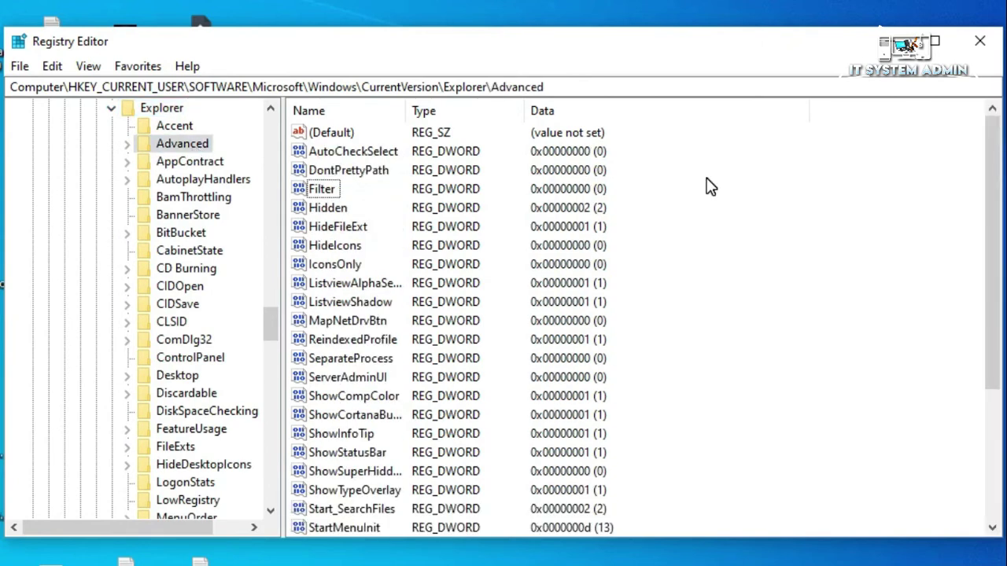
{"action": "right_click", "coordinate": [710, 187]}
{"action": "mouse_move", "coordinate": [743, 195]}
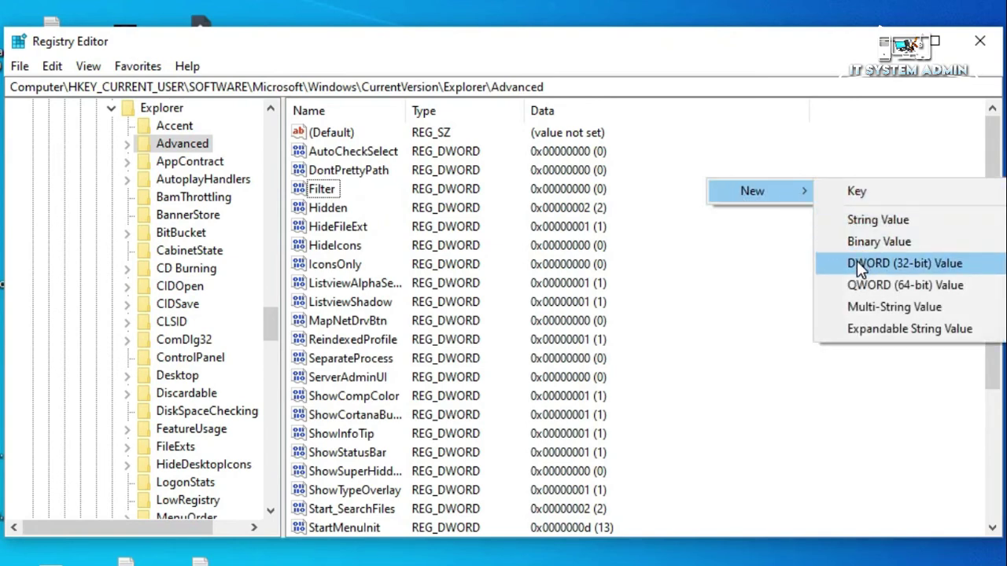
{"action": "left_click", "coordinate": [918, 264]}
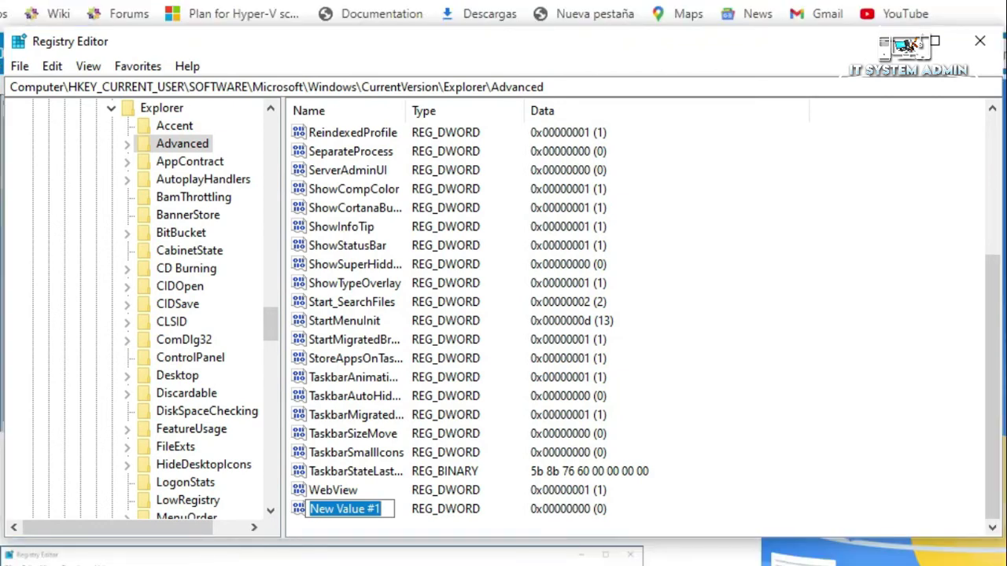
{"action": "type", "text": "ExtendedUIHoverTime"}
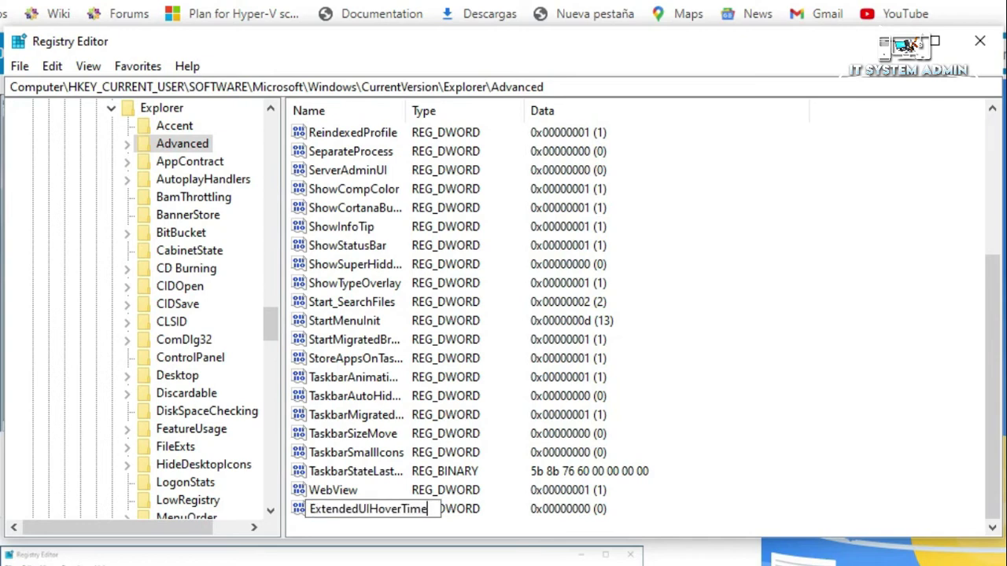
{"action": "key", "text": "Return"}
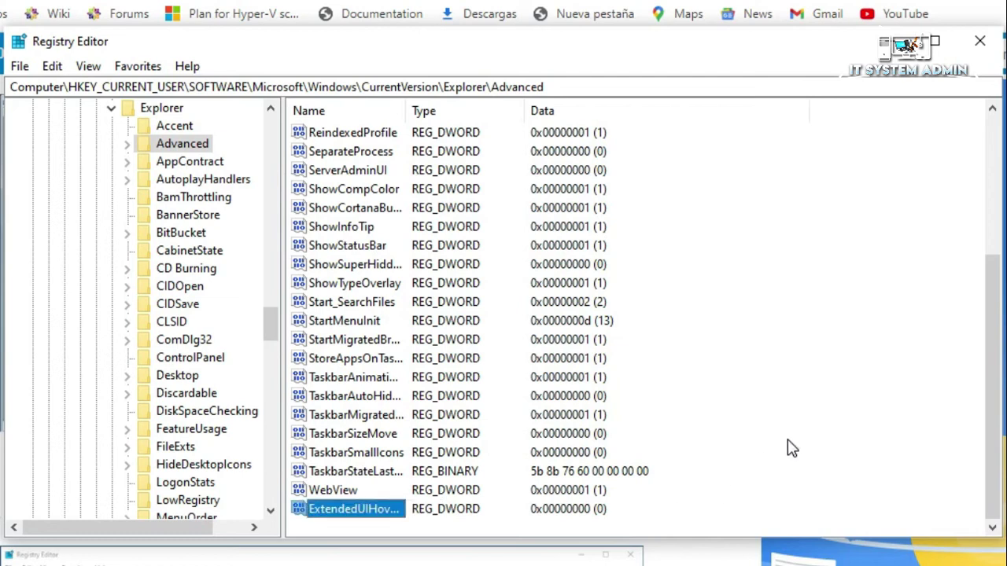
Step: Set the ExtendedUIHoverTime value data to hexadecimal 41fffffe and close Registry Editor
{"action": "right_click", "coordinate": [345, 513]}
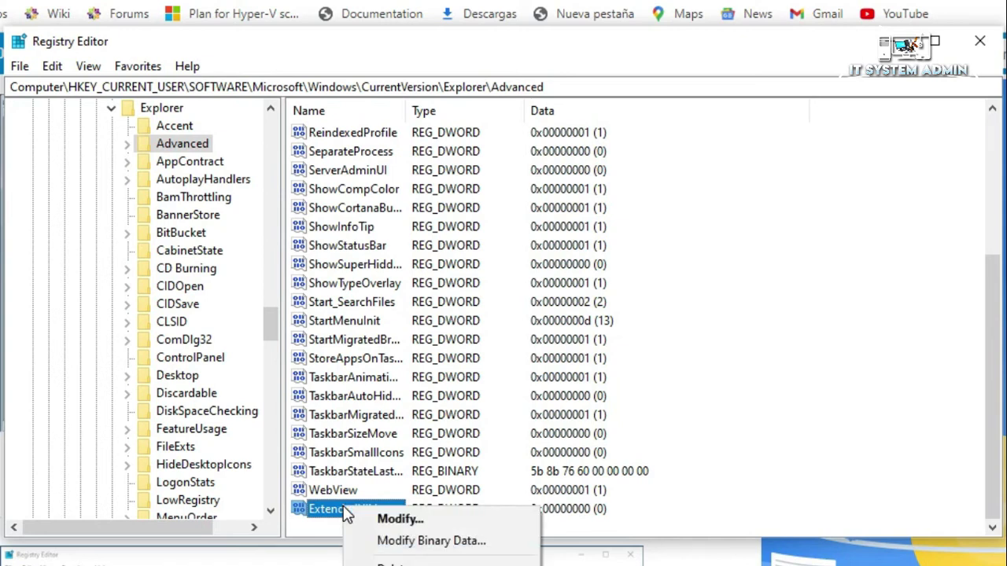
{"action": "left_click", "coordinate": [404, 520]}
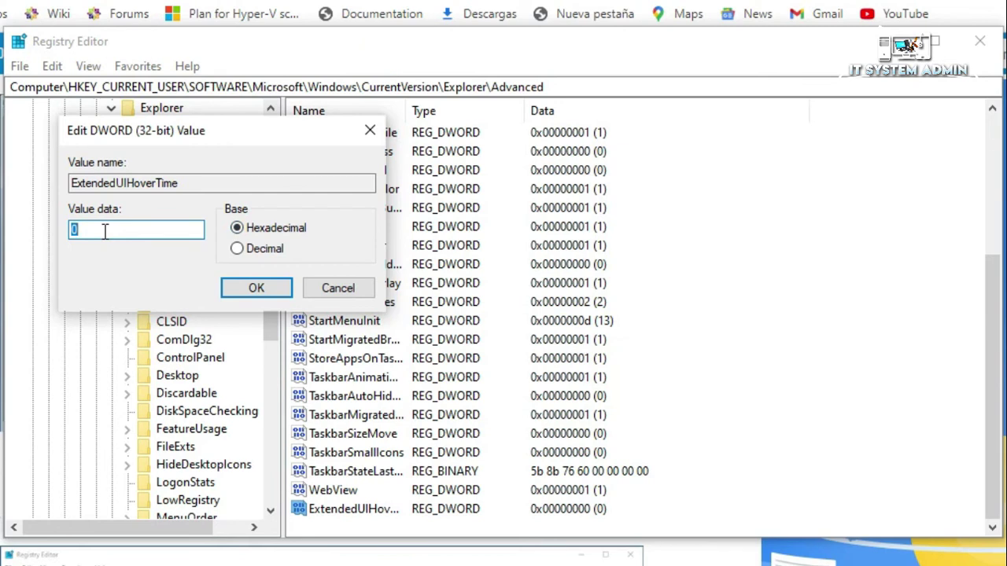
{"action": "type", "text": "41ff"}
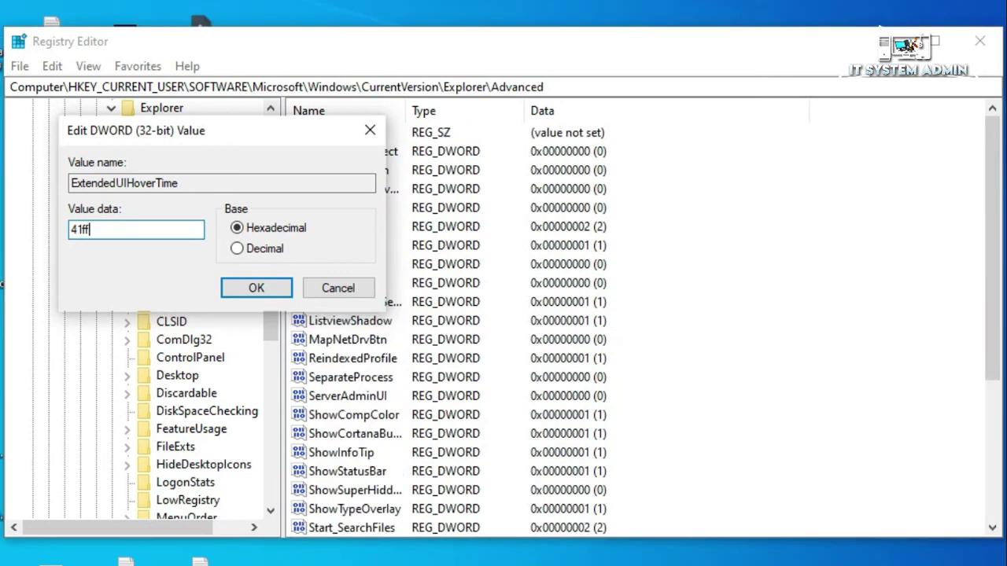
{"action": "type", "text": "ffe"}
{"action": "left_click", "coordinate": [255, 288]}
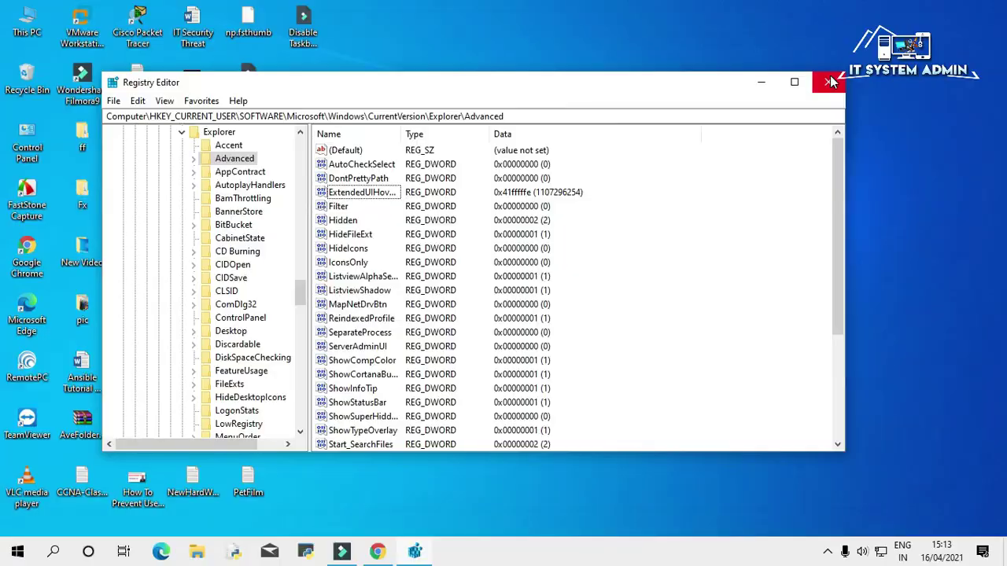
{"action": "left_click", "coordinate": [980, 40]}
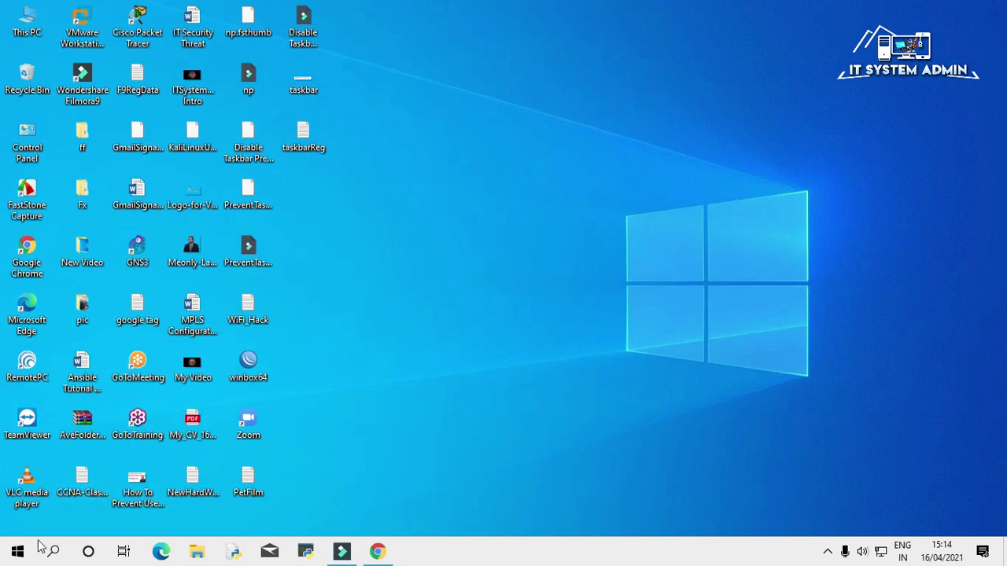
Step: Open the computer's power options and check the running apps on the taskbar for thumbnail previews
{"action": "left_click", "coordinate": [14, 552]}
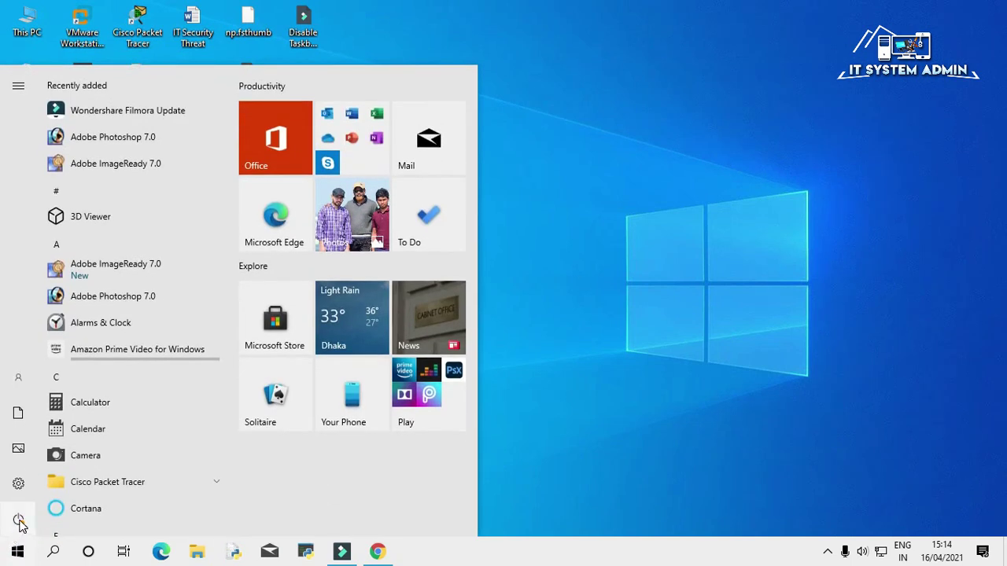
{"action": "left_click", "coordinate": [18, 520]}
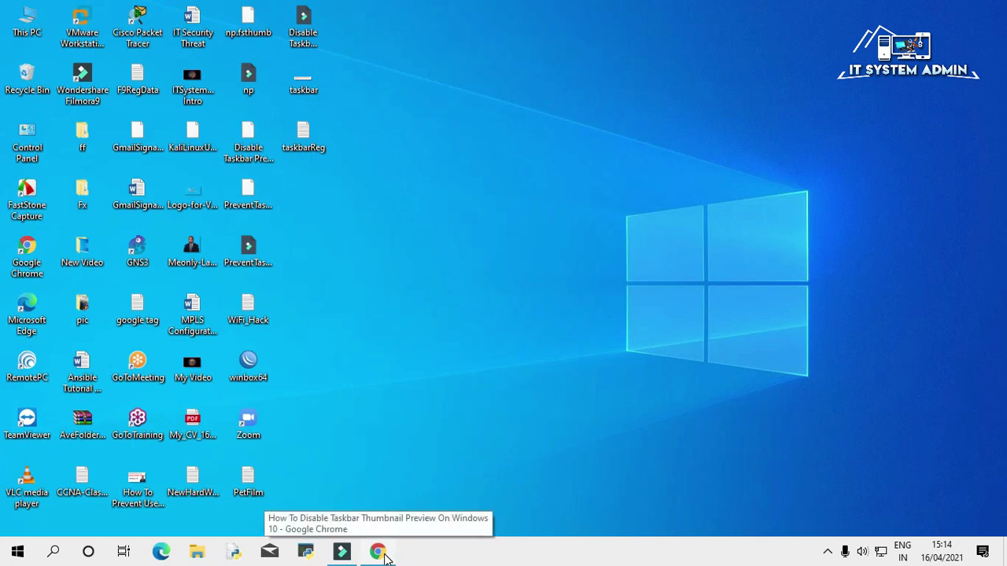
{"action": "left_click", "coordinate": [344, 554]}
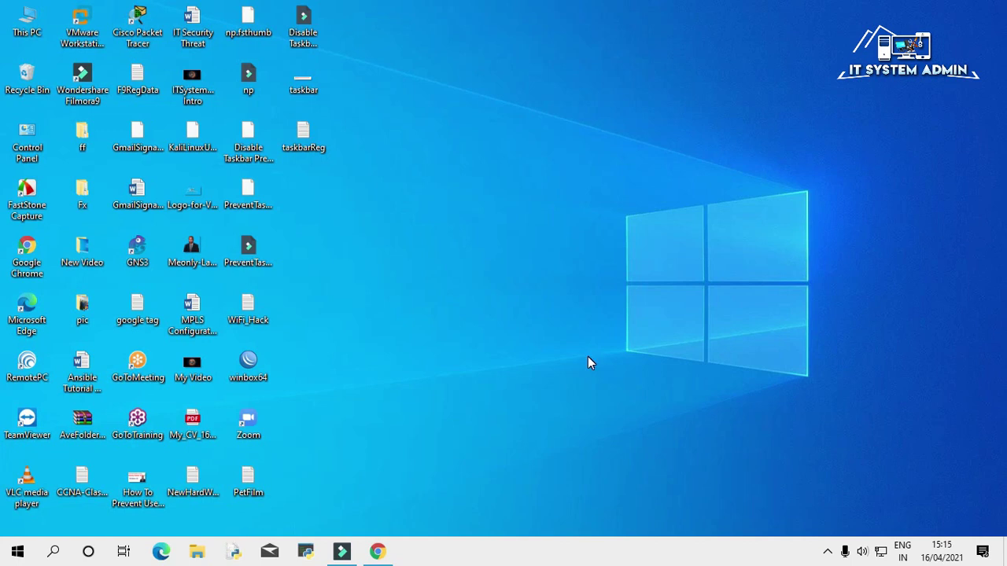